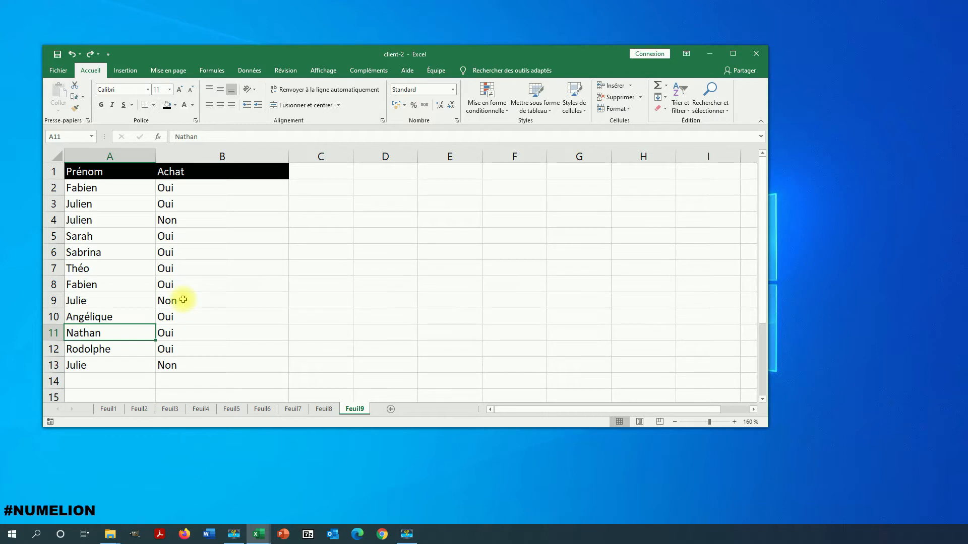
left_click_drag(96, 190, 105, 364)
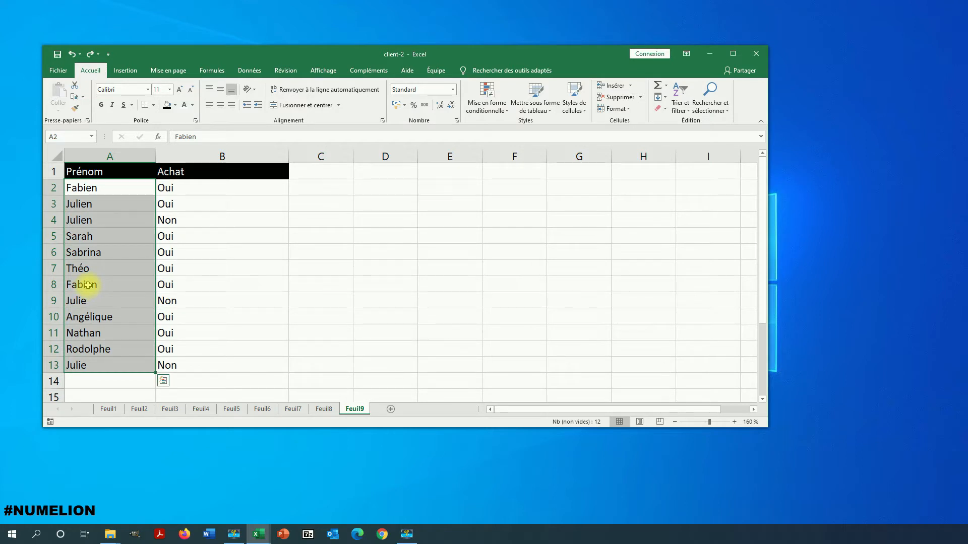
left_click(361, 252)
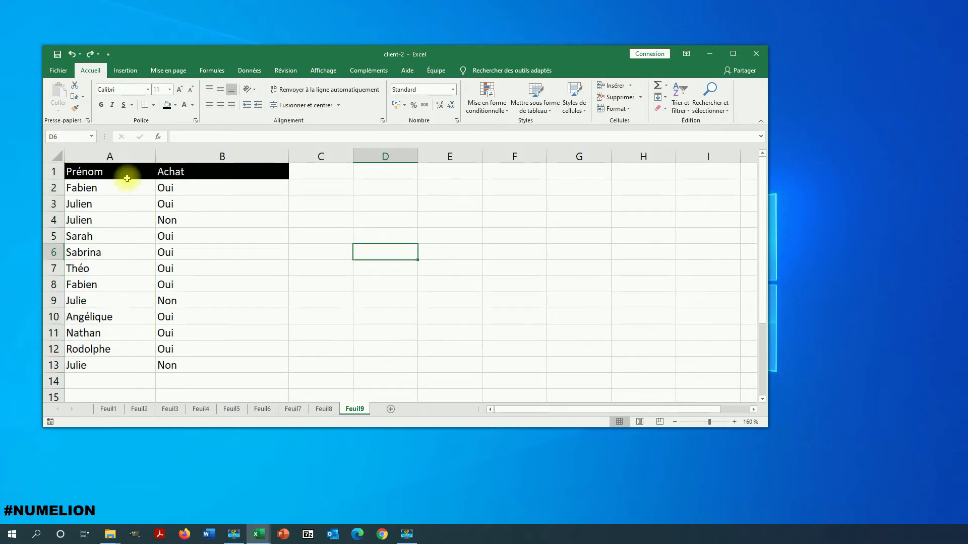
Step: Remove duplicates from the Prénom values in A2:A13 only, continuing with the current selection instead of expanding it
left_click(99, 159)
left_click_drag(89, 186, 103, 268)
left_click_drag(111, 311, 113, 365)
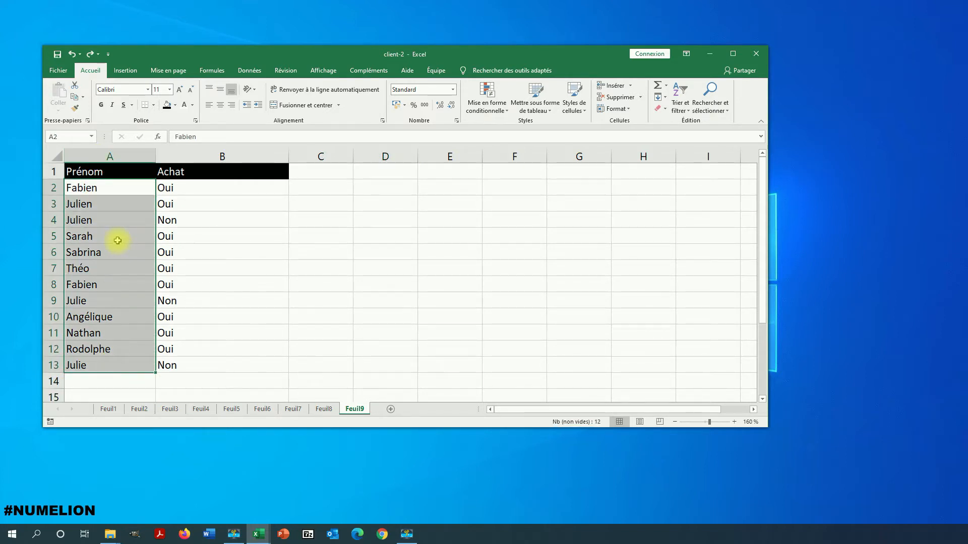
left_click(250, 72)
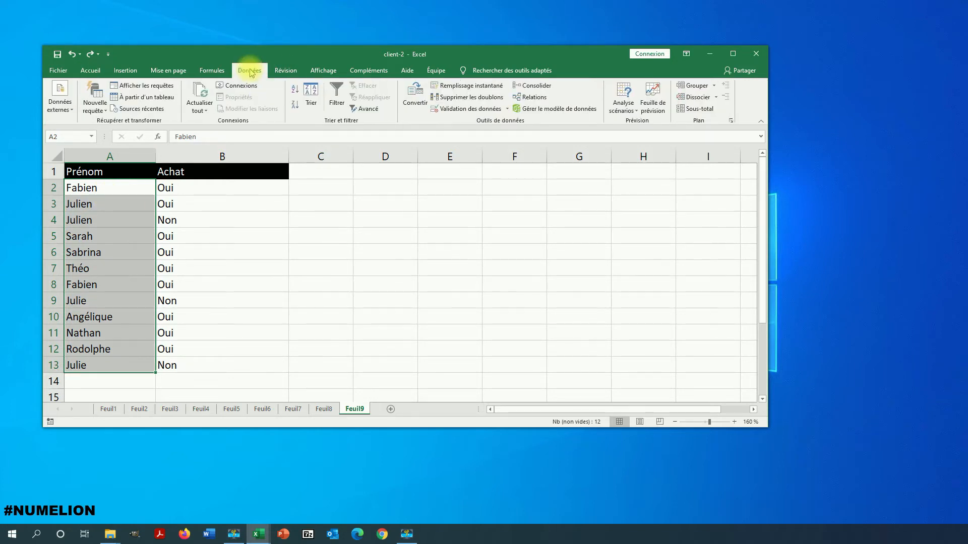
left_click(455, 97)
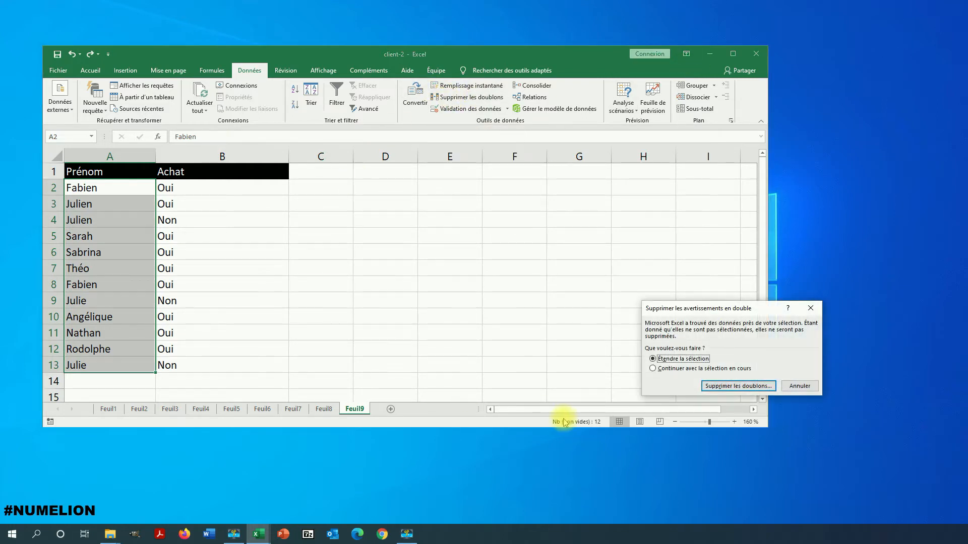
left_click(691, 309)
left_click_drag(654, 313, 349, 280)
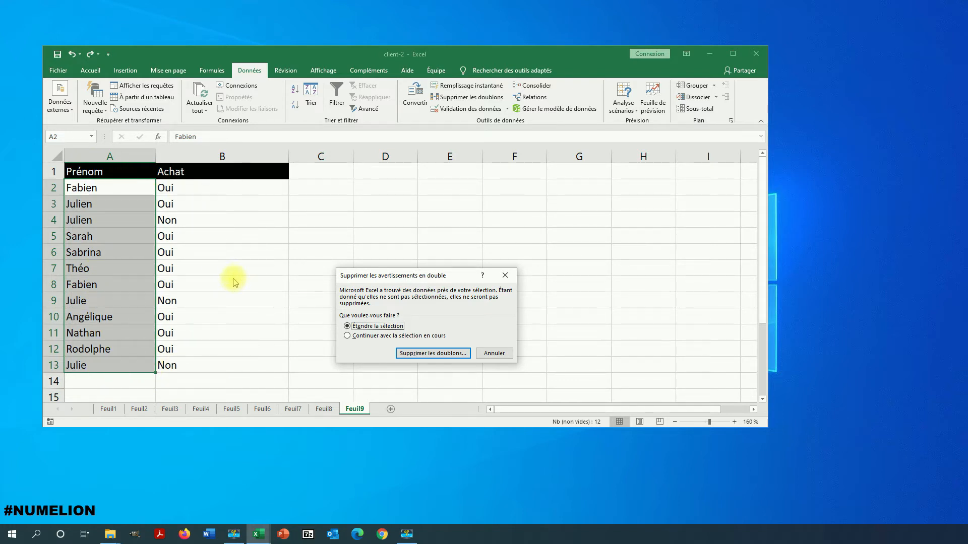
left_click(361, 337)
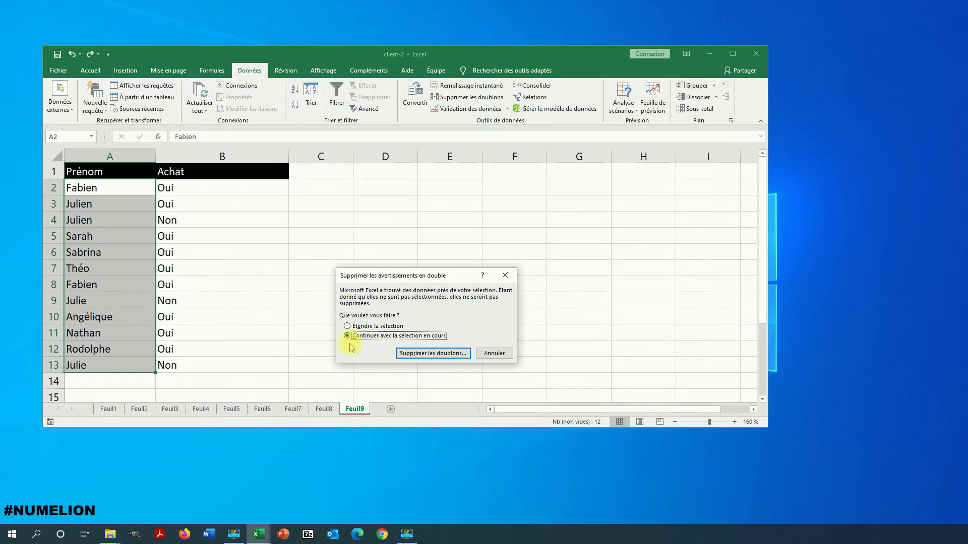
left_click(428, 354)
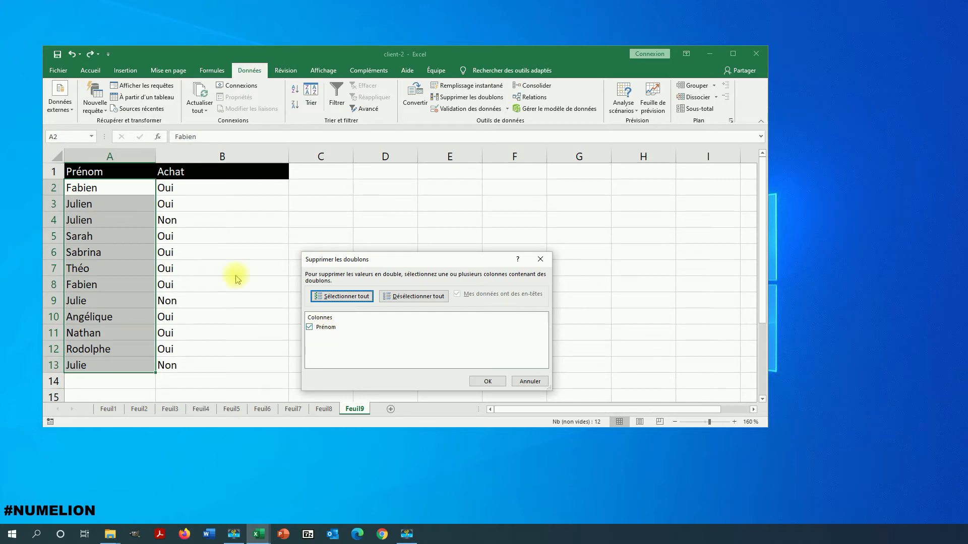
left_click(487, 382)
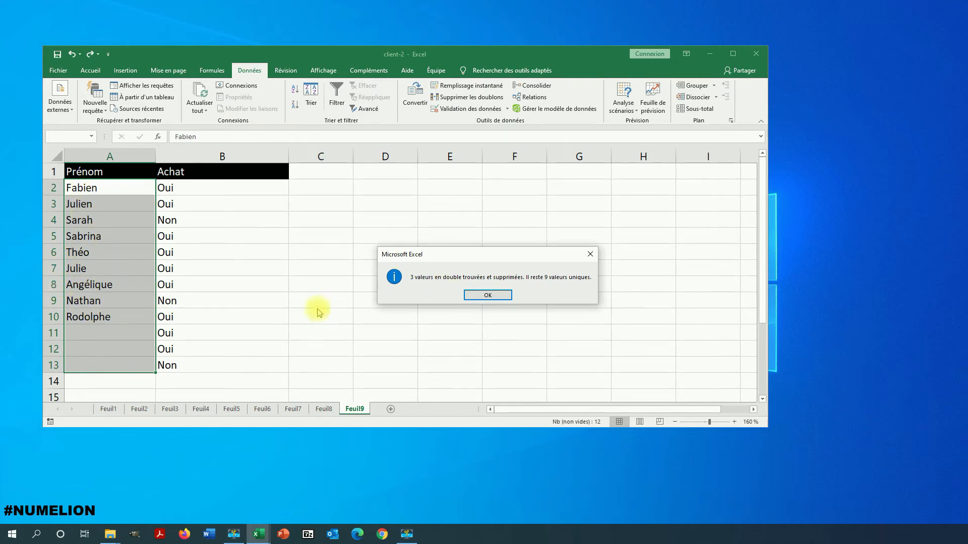
left_click(488, 296)
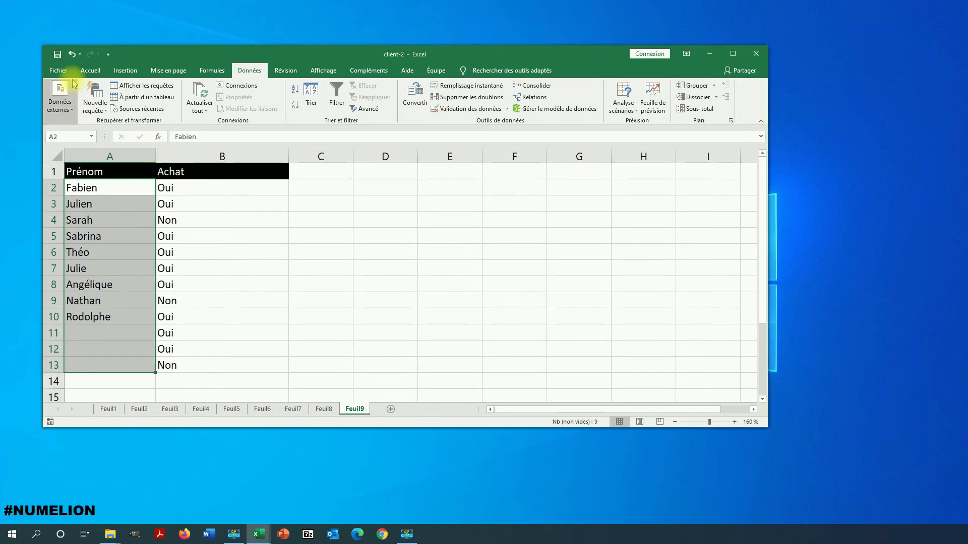
Step: Undo the duplicate removal in the Prénom column and deselect the range
left_click(72, 54)
left_click(177, 300)
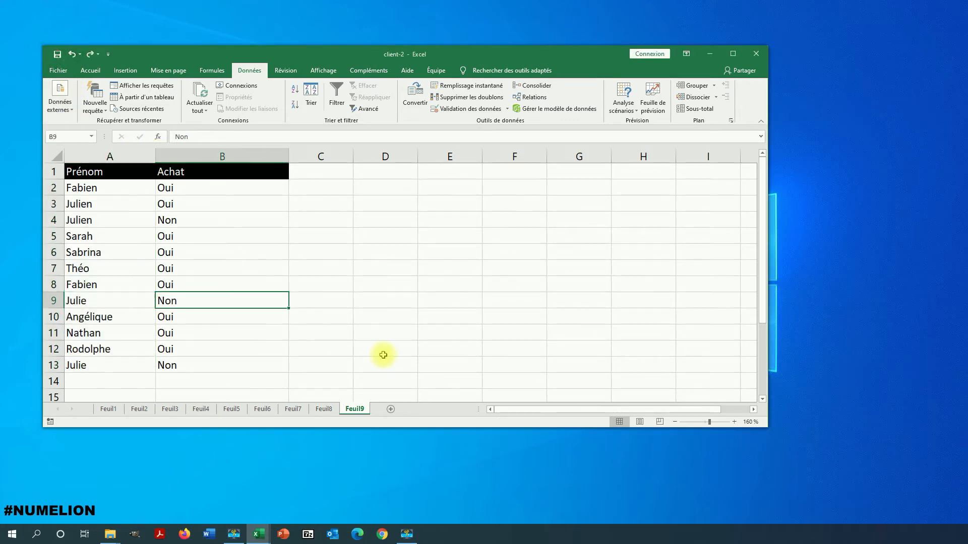
left_click(409, 288)
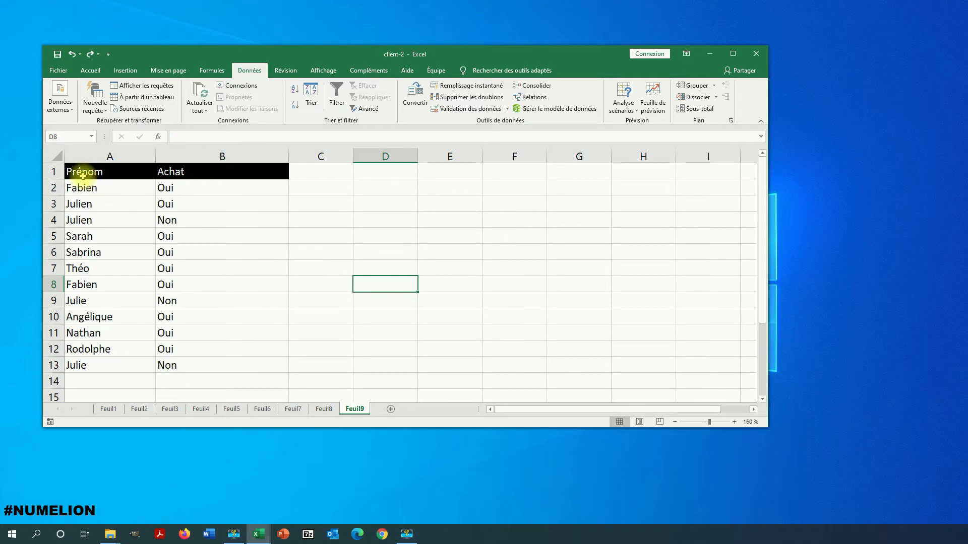
Step: Remove duplicate rows from A2:B13, comparing both the Prénom and Achat columns
left_click_drag(78, 188, 202, 220)
left_click_drag(200, 255, 201, 366)
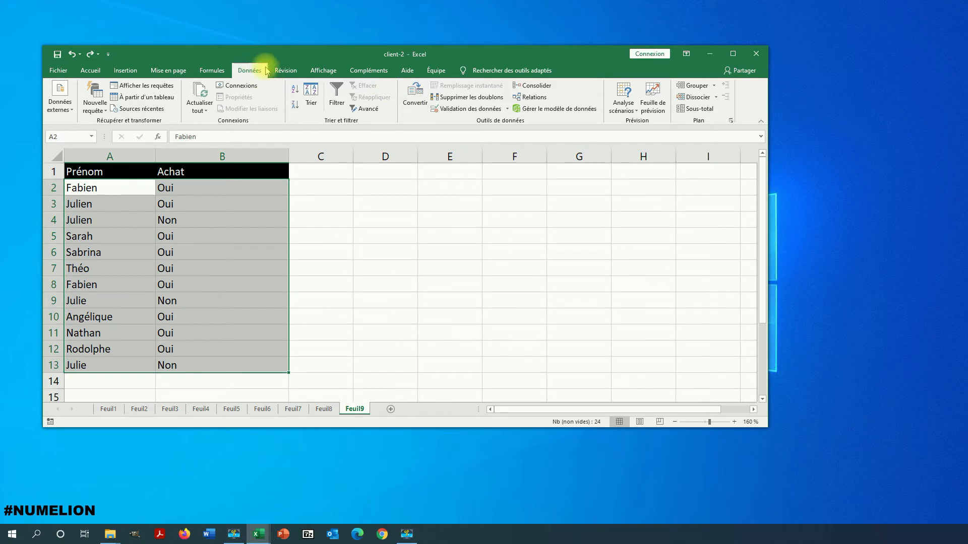
left_click(443, 97)
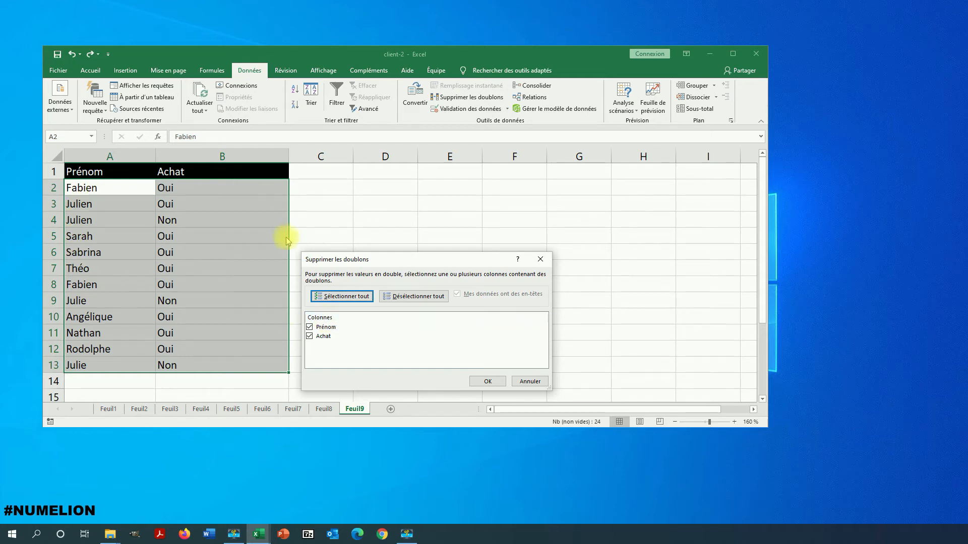
left_click(330, 328)
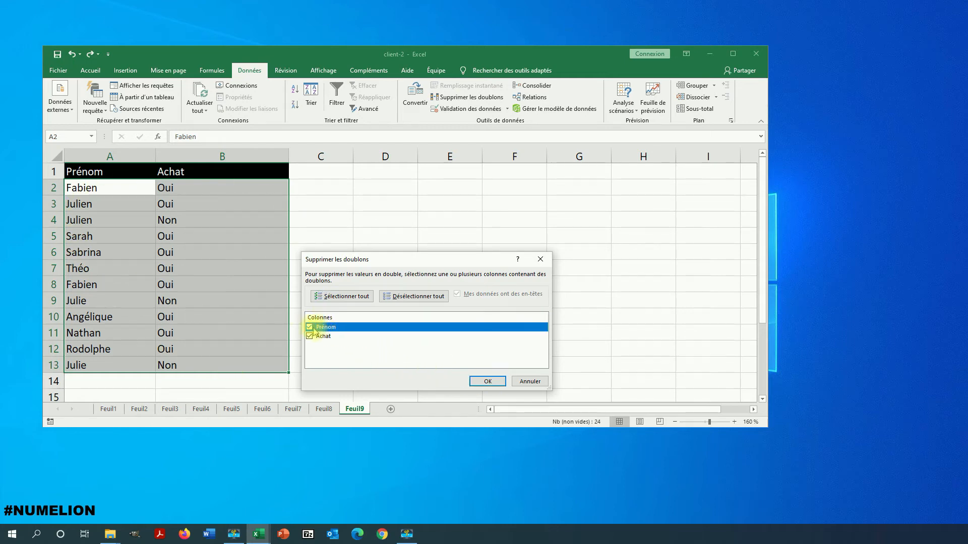
left_click(488, 381)
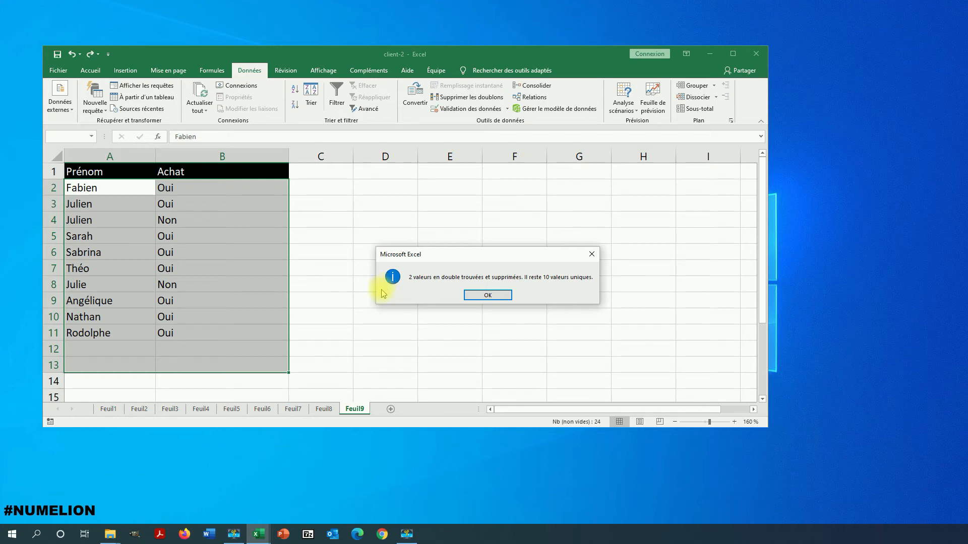
left_click(488, 295)
Step: Examine the remaining entries in rows 2 to 4, comparing their Prénom and Achat values
left_click(80, 204)
left_click(86, 187)
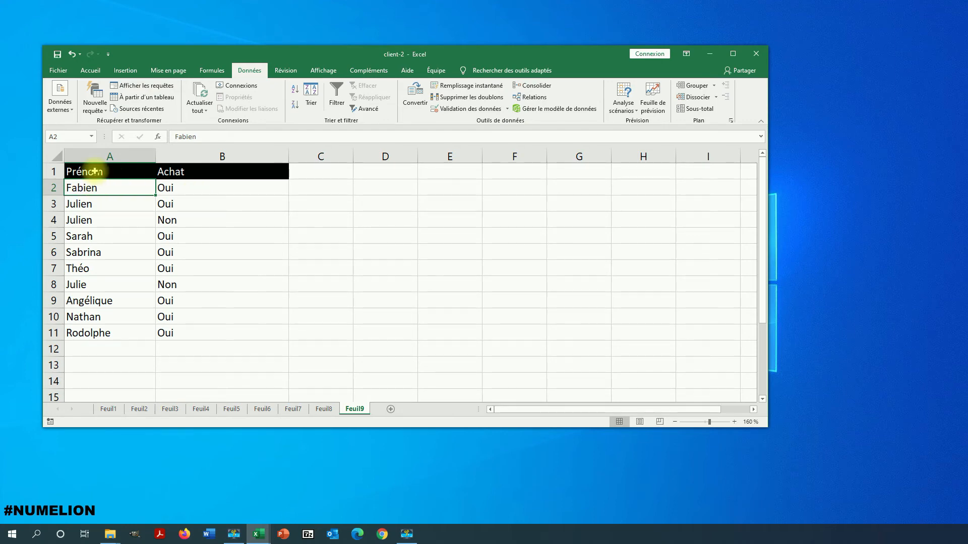
left_click(194, 188)
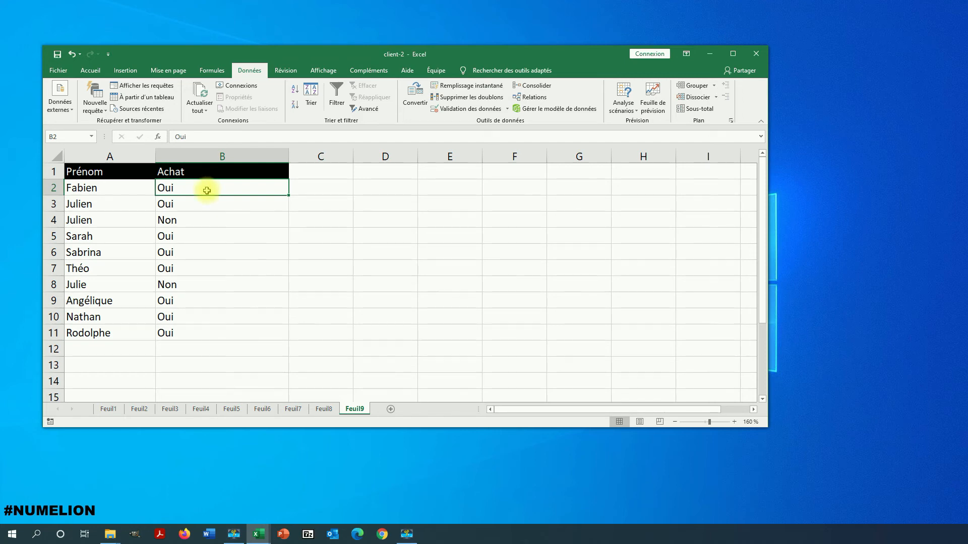
left_click(77, 204)
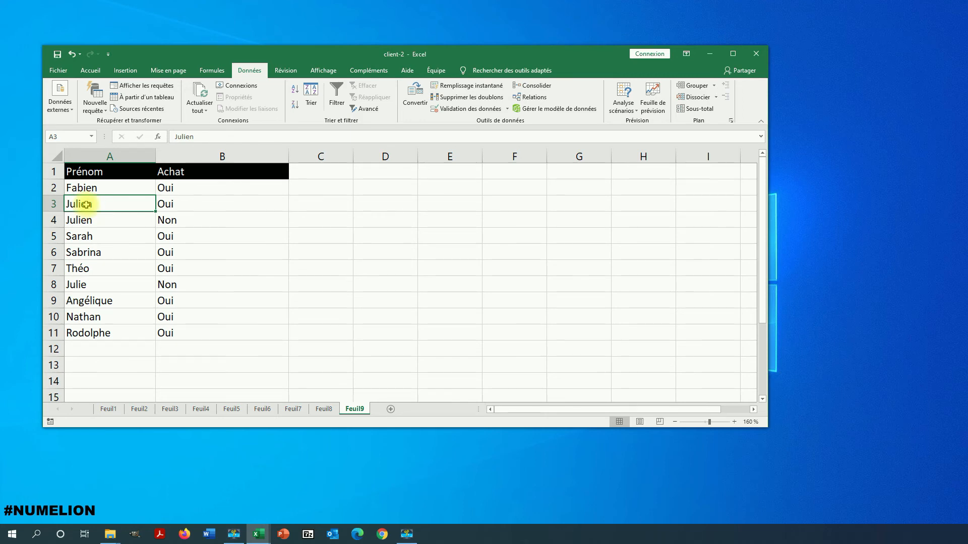
left_click(176, 204)
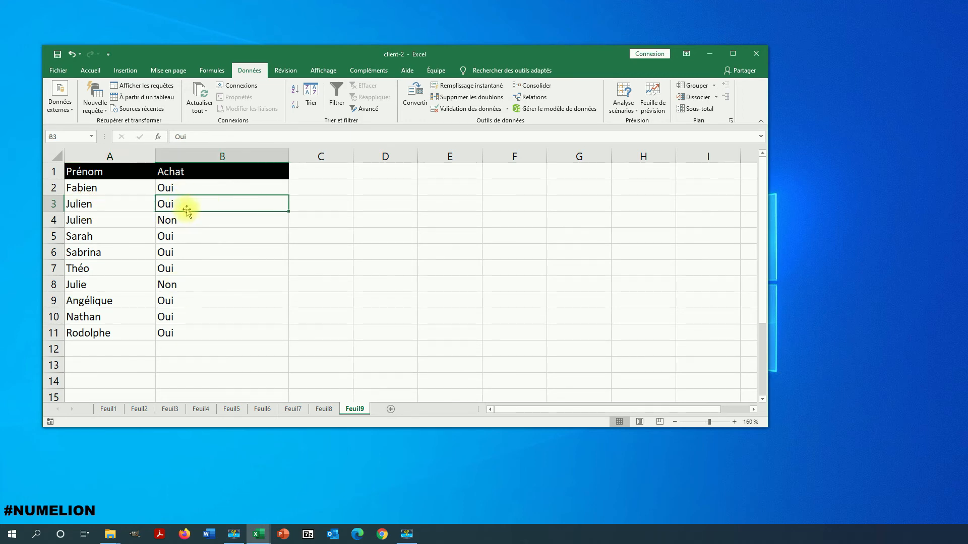
left_click(84, 220)
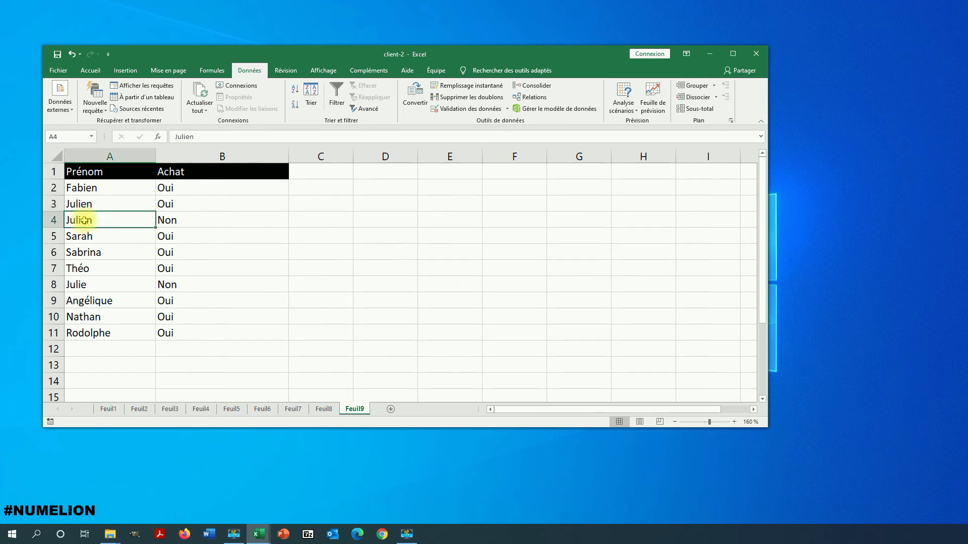
left_click(176, 221)
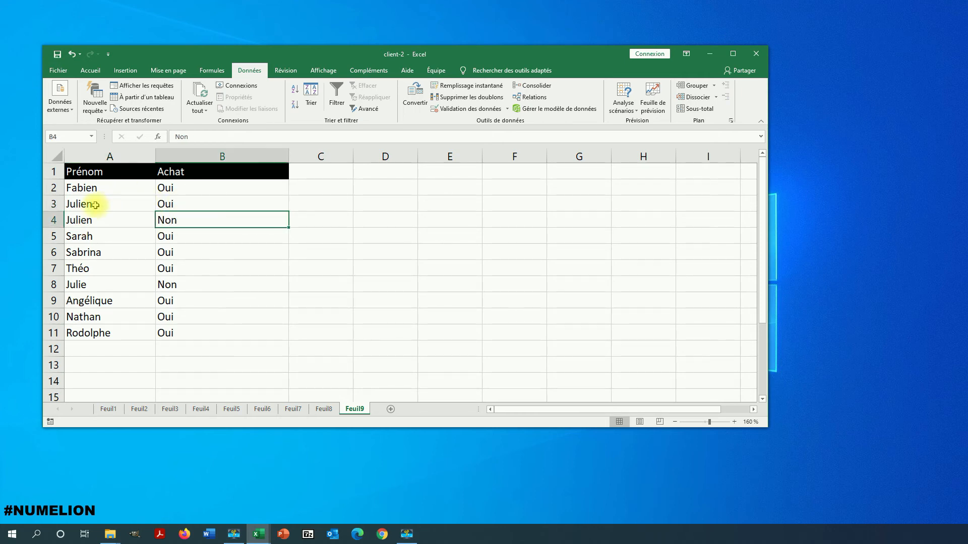
left_click_drag(77, 206, 200, 220)
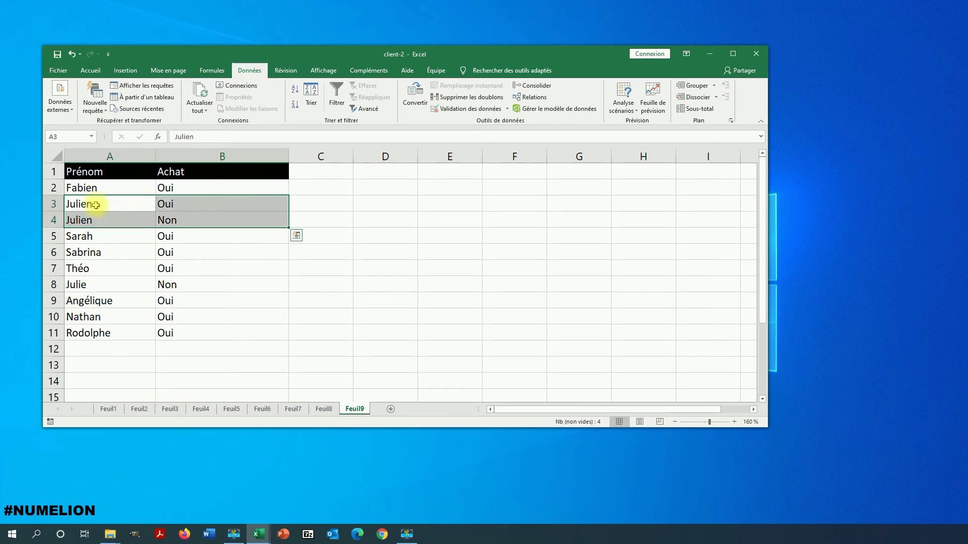
left_click(178, 204)
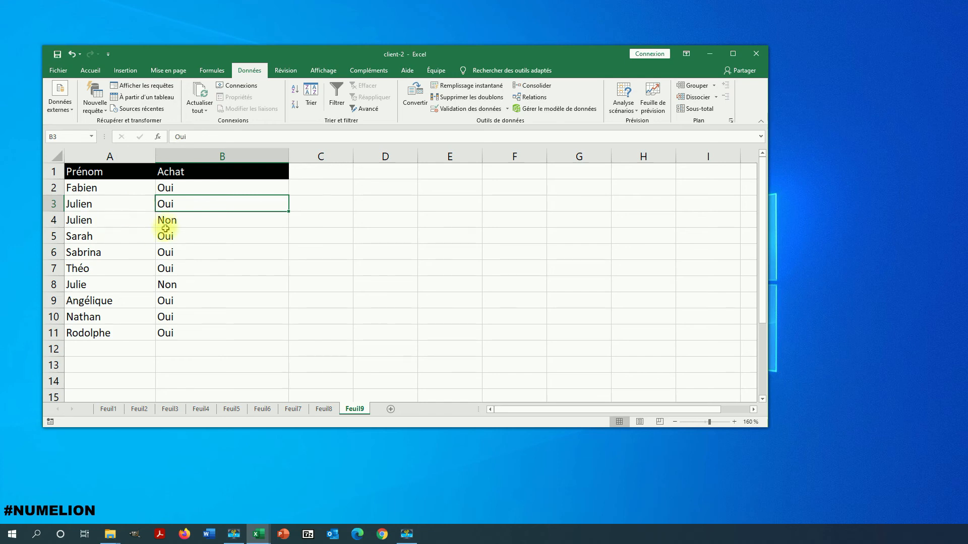
left_click(165, 219)
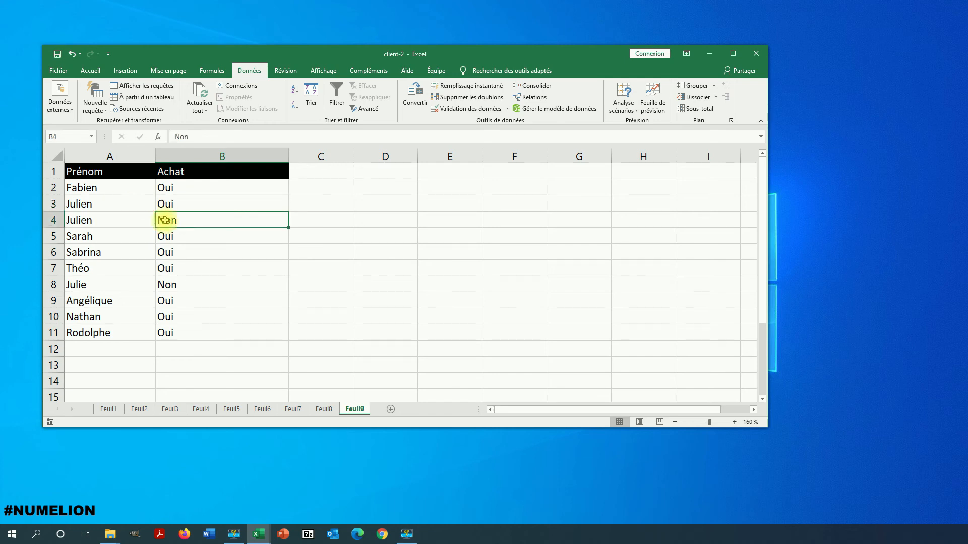